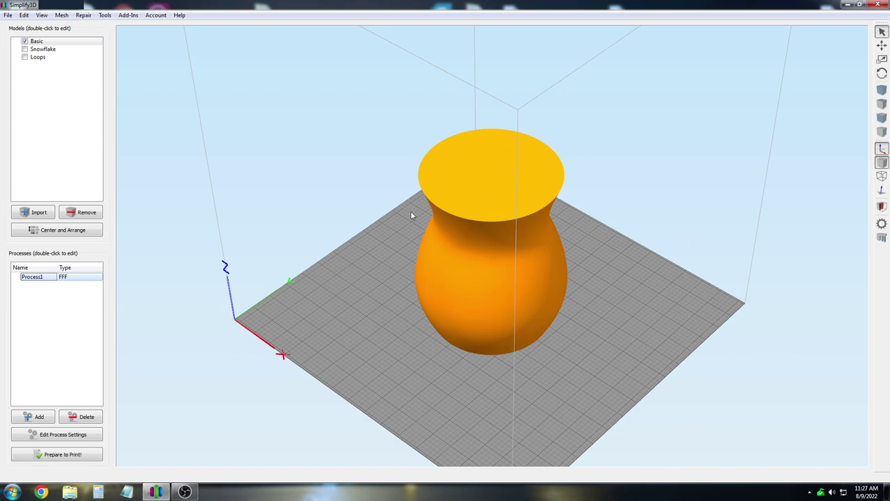
Step: Try the Basic vase's uniform X scale at 150%, then 50%, then restore 100%
mouse_move(653, 351)
left_mouse_down()
mouse_move(651, 288)
mouse_move(654, 354)
left_mouse_up()
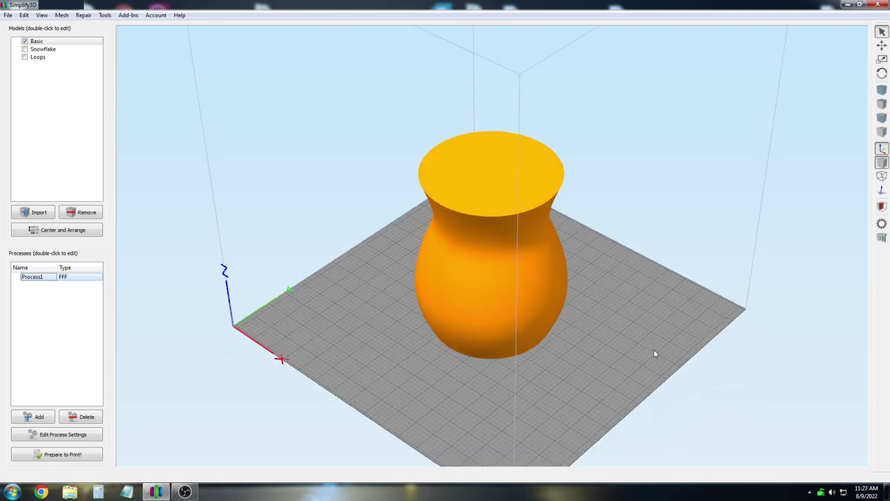
double_click(477, 251)
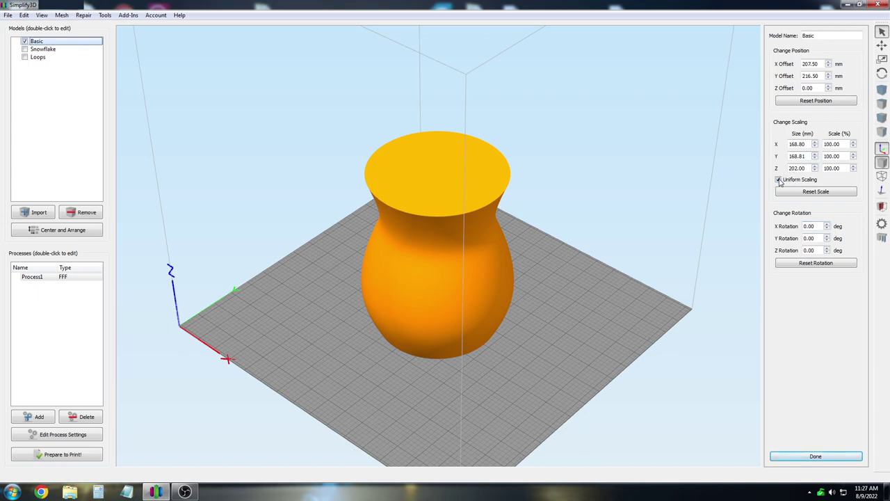
double_click(842, 144)
type("150")
key("Return")
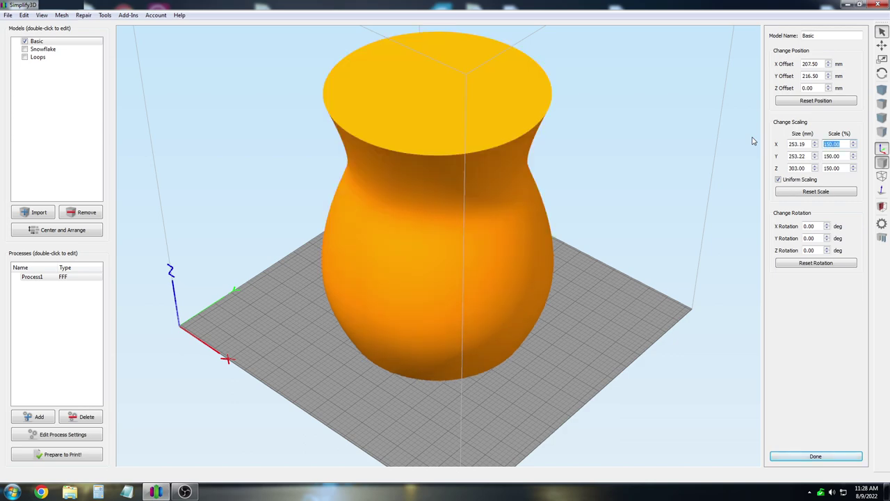
type("50")
key("Return")
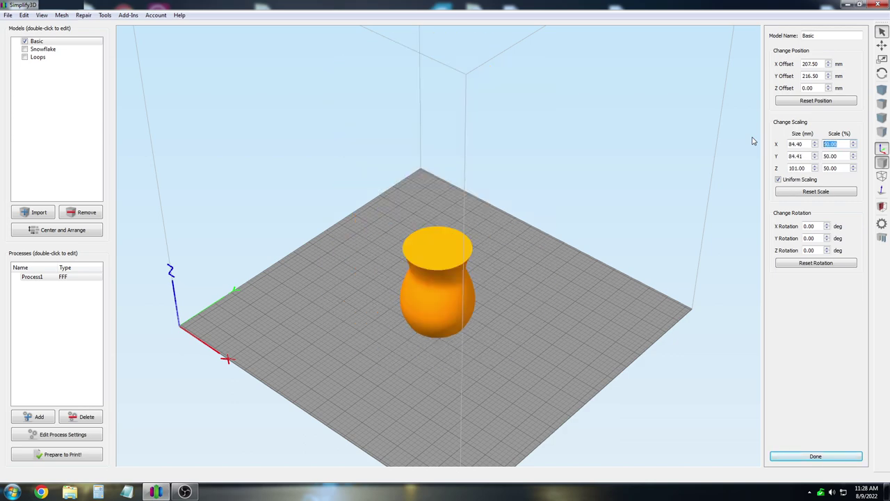
type("100")
key("Return")
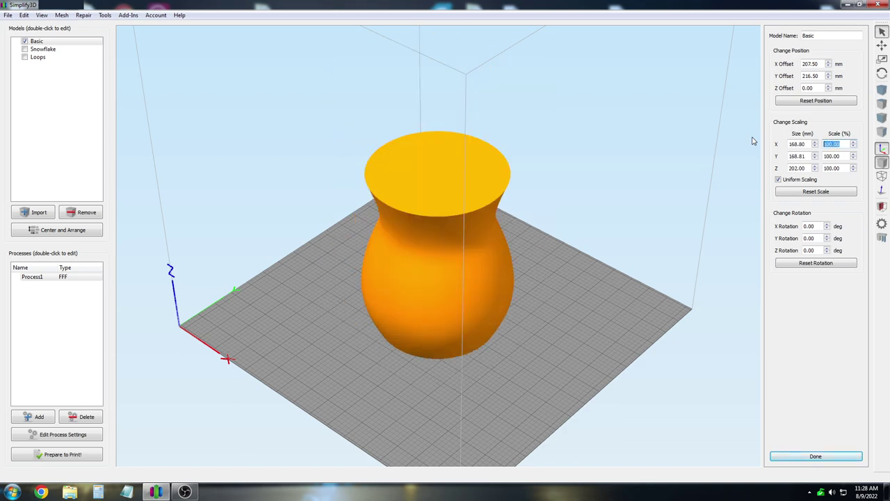
Step: With uniform scaling off, stretch the vase to 150% along Y, then return it to 100%
left_click_drag(613, 193, 702, 204)
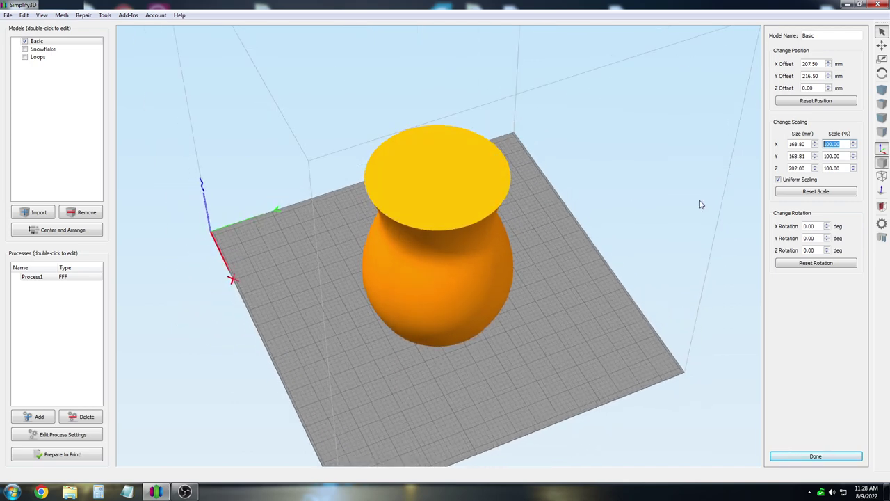
left_click(779, 179)
left_click(834, 157)
type("150")
key("Return")
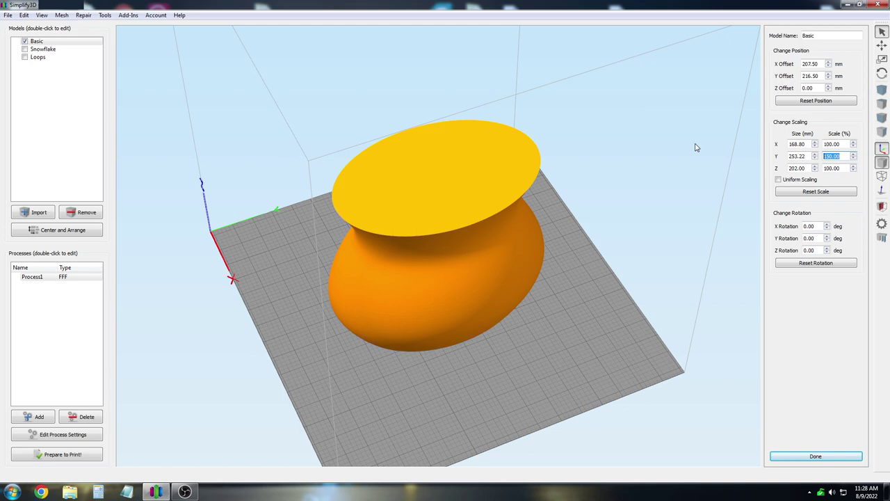
left_click_drag(507, 358, 567, 340)
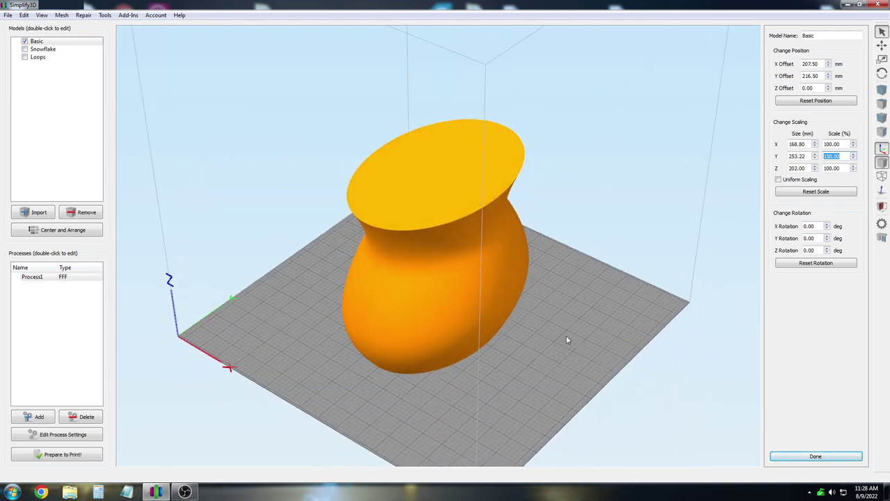
type("100")
key("Return")
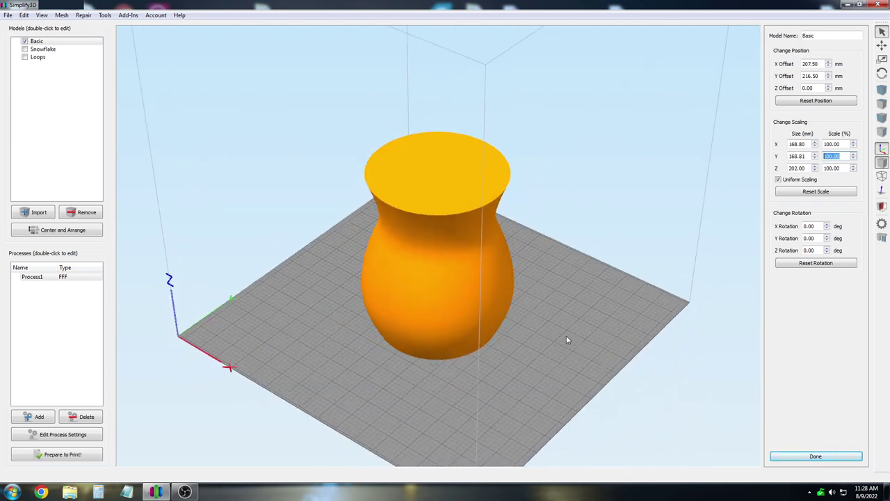
Step: Delete Process1 and add a fresh process with its default settings
left_click(62, 276)
left_click(87, 419)
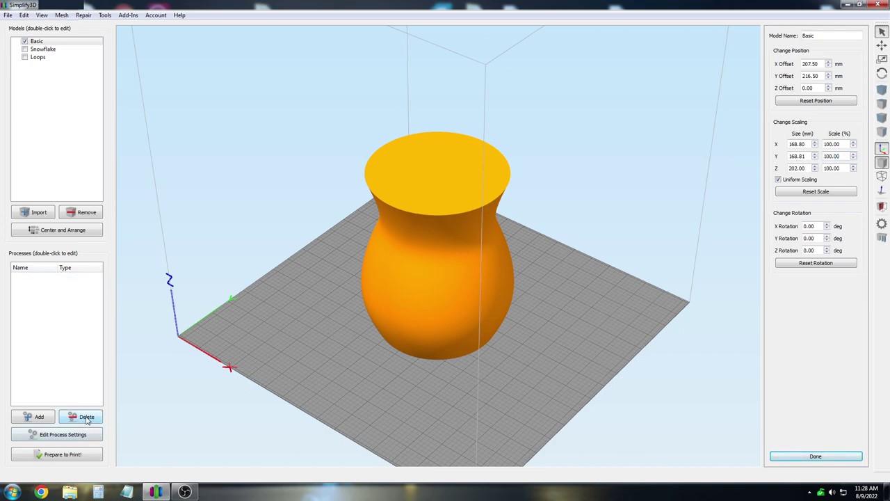
left_click(40, 417)
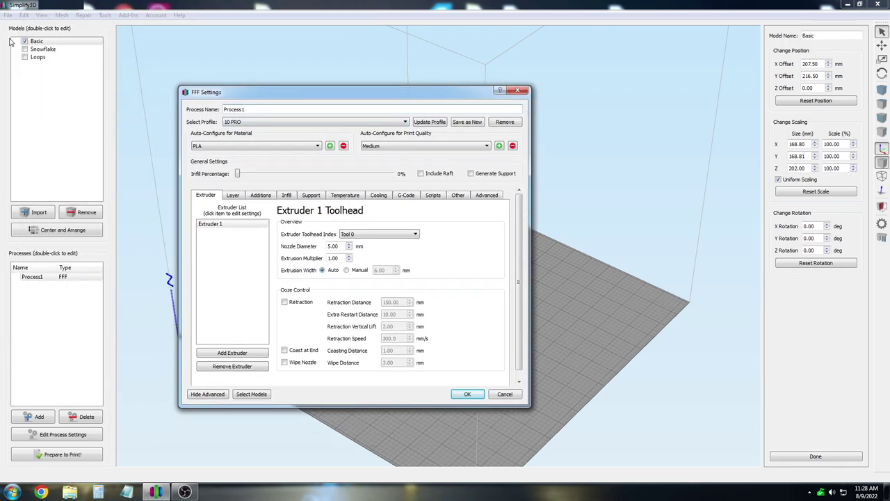
left_click(458, 398)
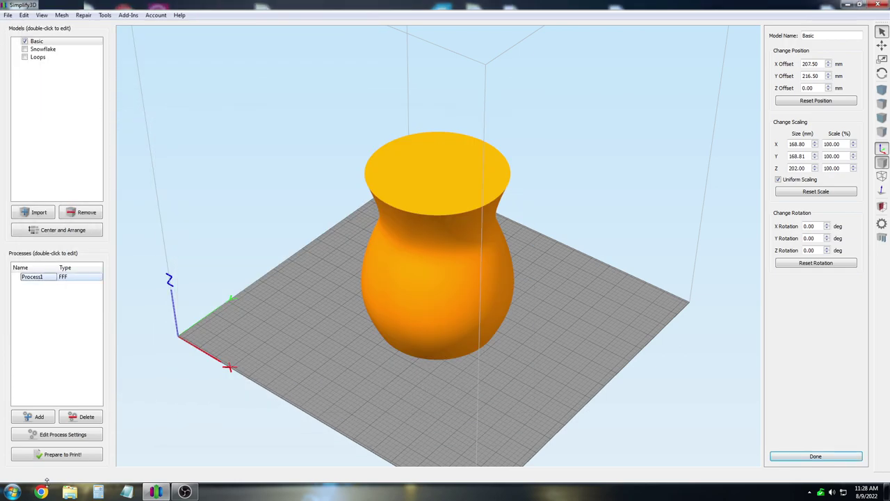
Step: Slice the Basic vase, scrub through its toolpath preview, then exit the preview
left_click(57, 454)
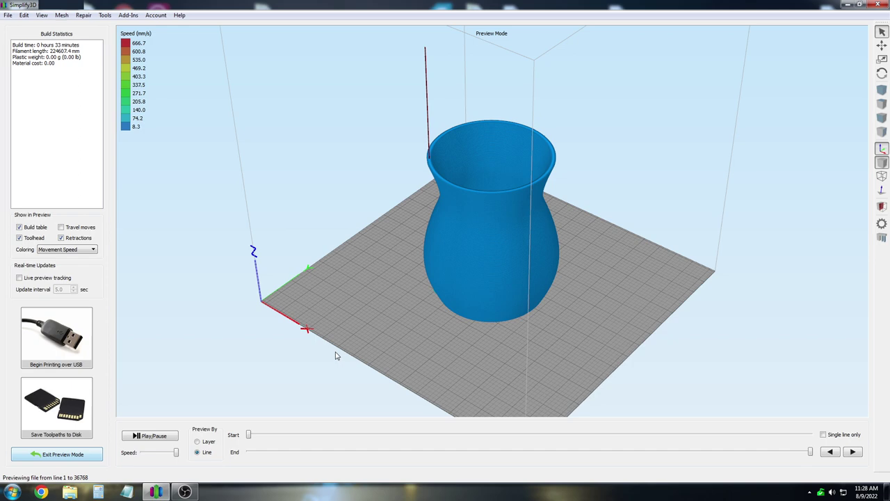
left_click_drag(371, 333, 404, 317)
scroll(378, 309, "up", 5)
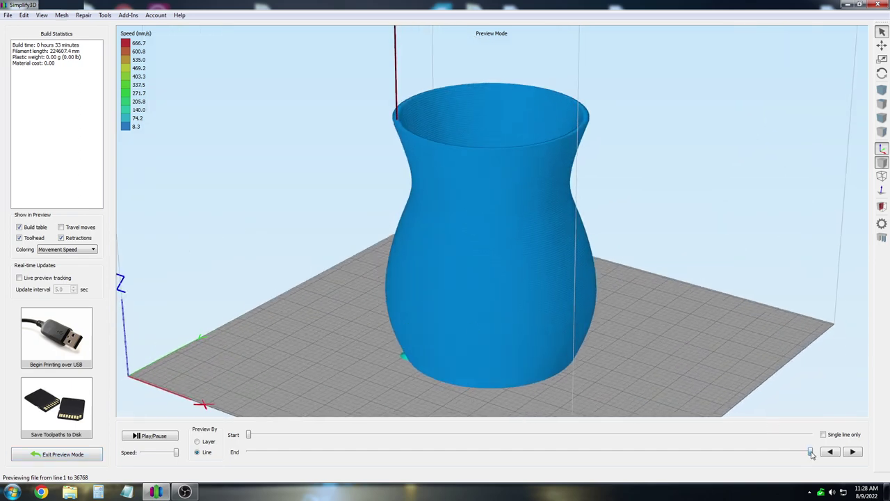
left_click_drag(812, 453, 836, 403)
left_click(63, 456)
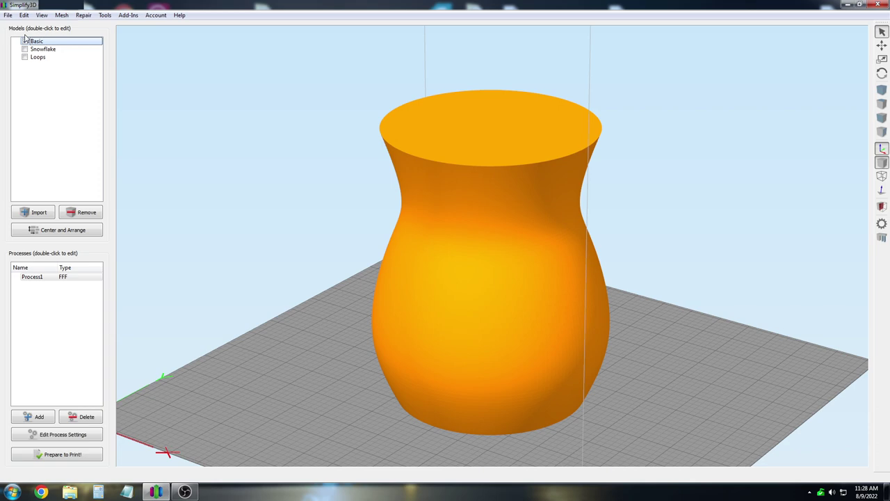
Step: Hide the Basic vase and show the Snowflake model on the build plate
left_click_drag(275, 105, 215, 130)
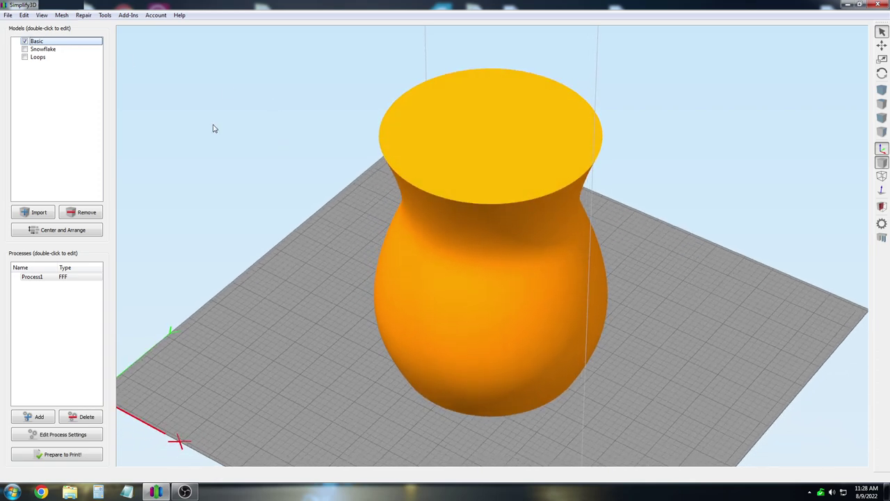
left_click(24, 41)
left_click(24, 48)
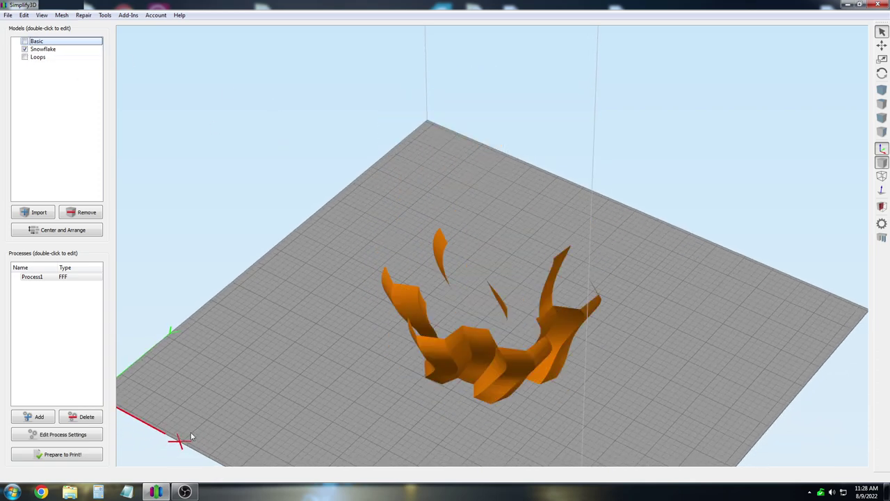
left_click_drag(192, 437, 199, 398)
Step: Replace the existing process with a new default process
left_click(88, 420)
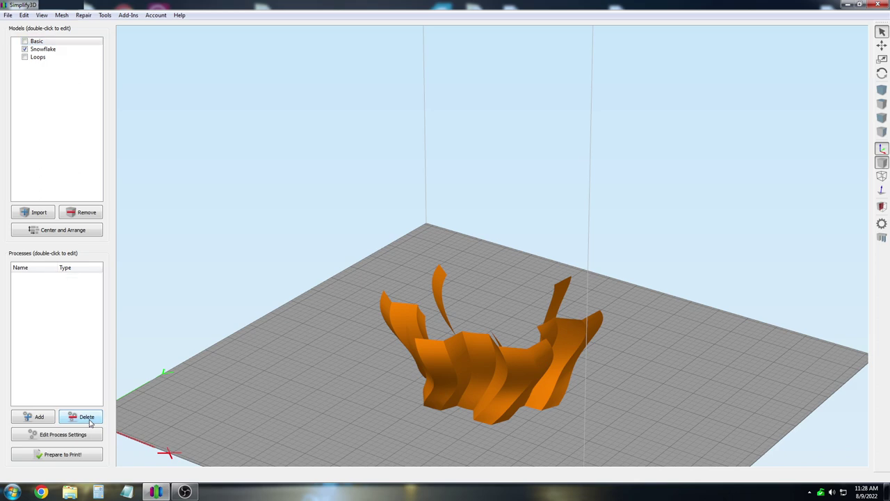
left_click(33, 419)
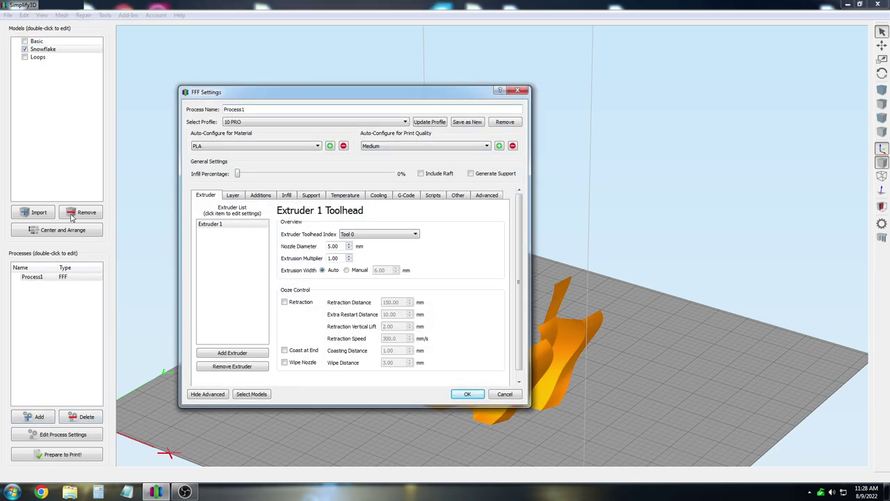
left_click(467, 394)
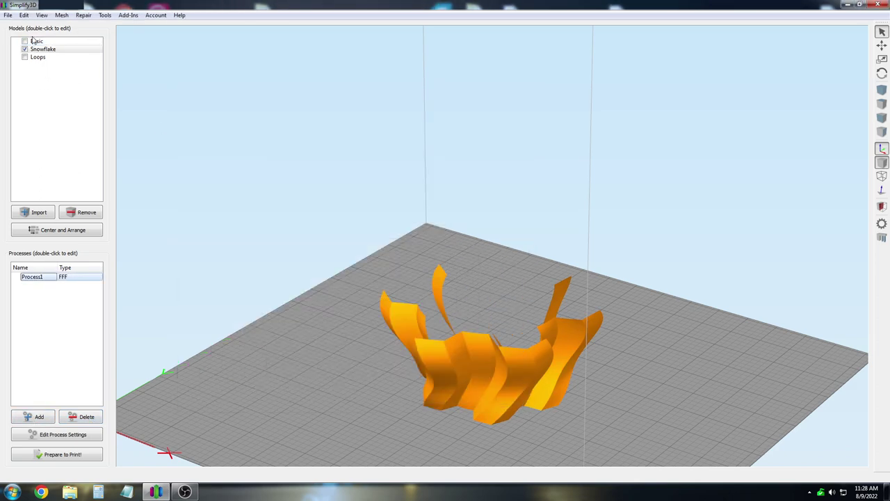
Step: Orbit around the Snowflake from above, below and the side, ending at an oblique angle
mouse_move(334, 279)
left_mouse_down()
mouse_move(348, 364)
mouse_move(346, 281)
left_mouse_up()
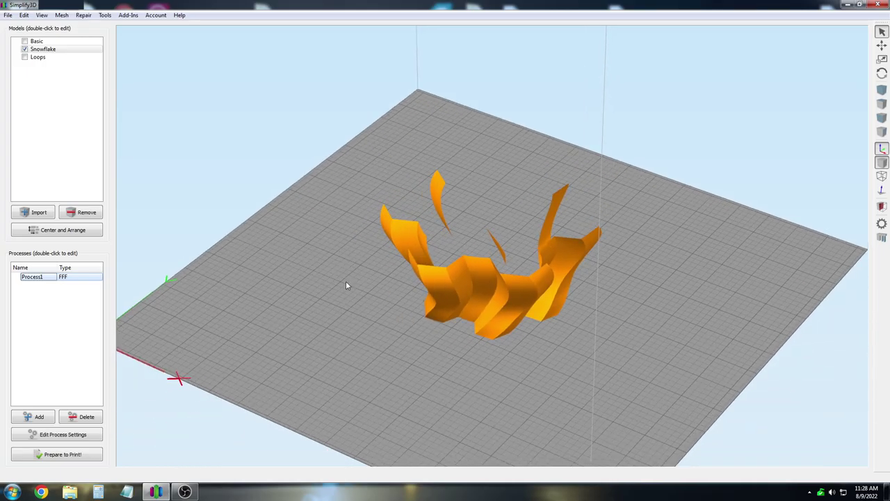
left_click_drag(360, 332, 380, 392)
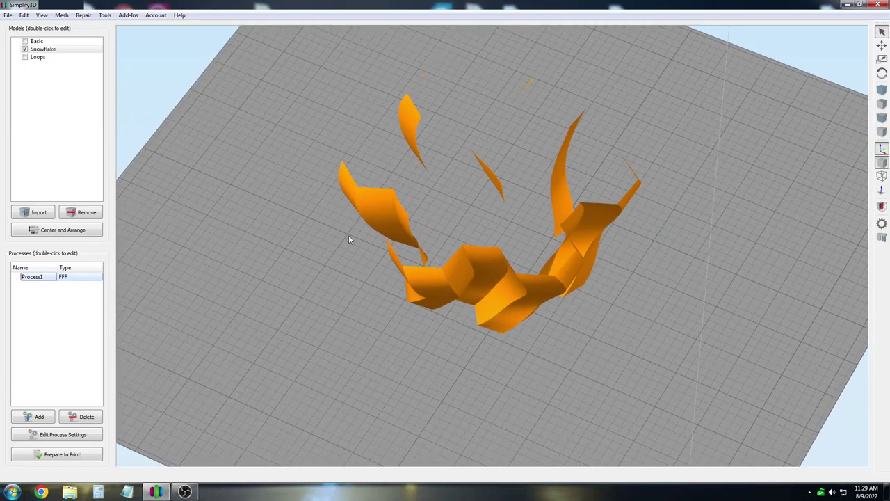
left_click_drag(353, 190, 272, 203)
left_click_drag(646, 326, 810, 337)
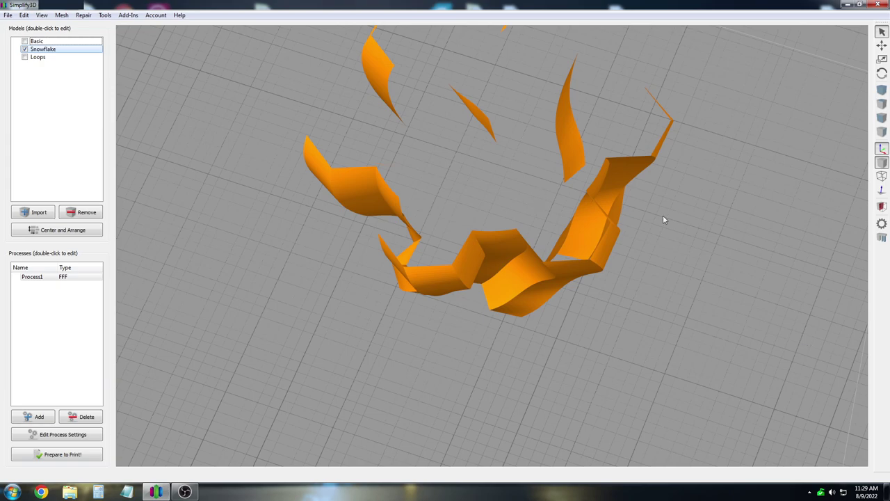
scroll(663, 220, "down", 5)
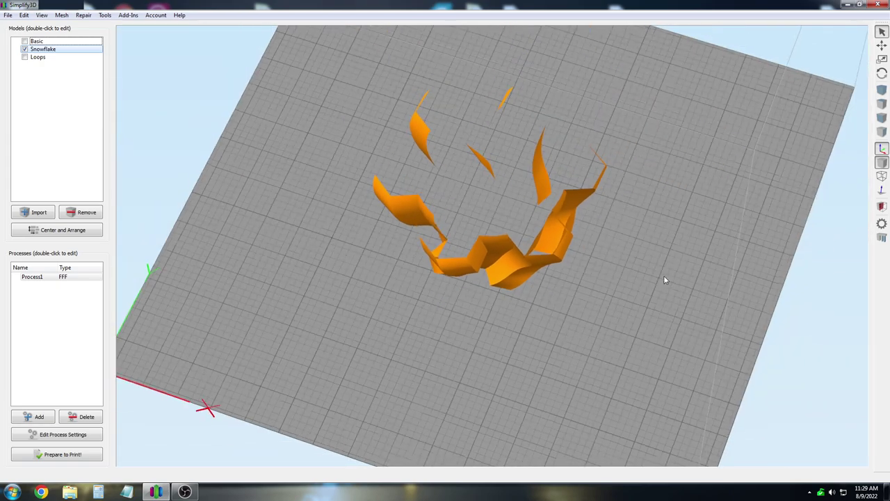
left_click_drag(664, 280, 723, 170)
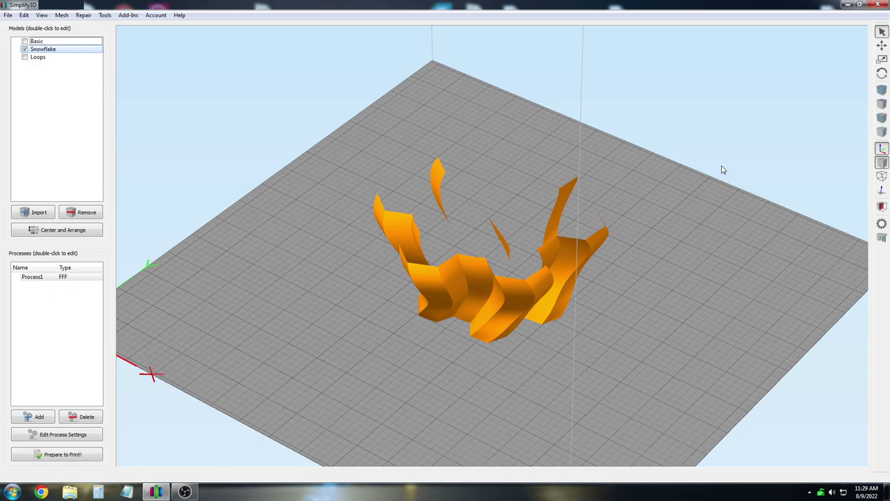
Step: Scale the Snowflake model uniformly to 150%
double_click(533, 287)
left_click(835, 144)
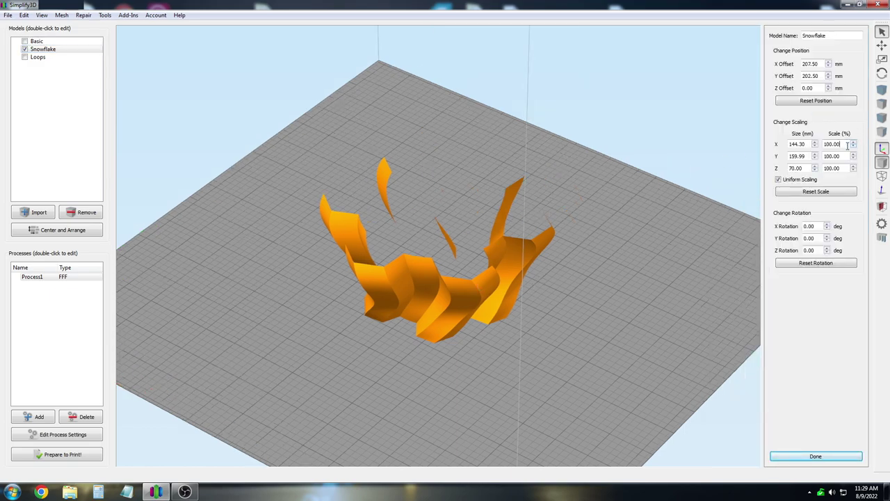
double_click(835, 144)
type("150")
key("Return")
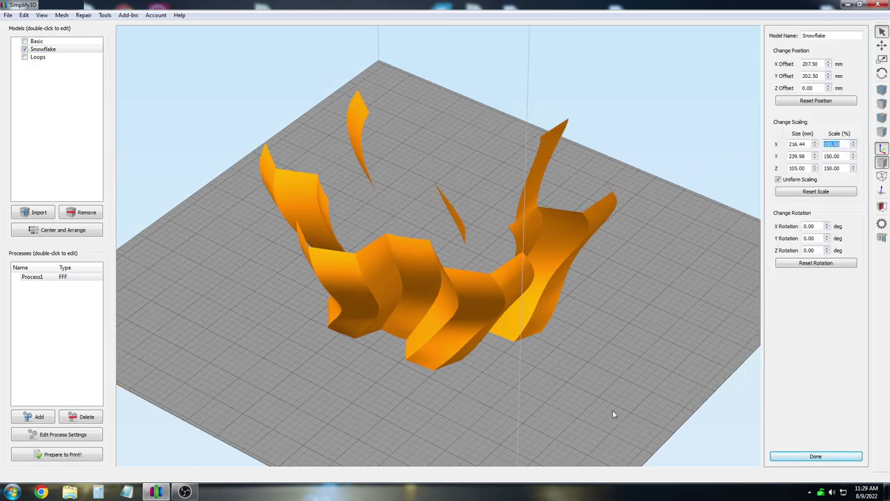
left_click_drag(612, 415, 603, 397)
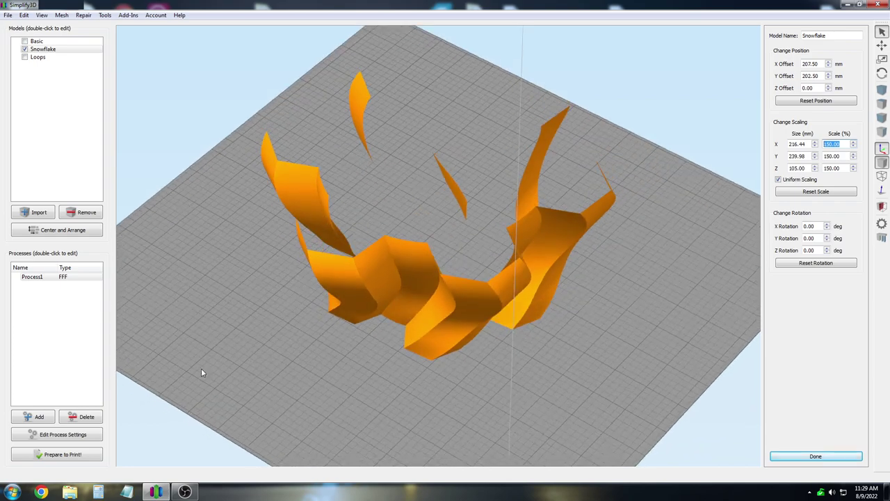
Step: Slice the enlarged Snowflake and scrub through its toolpath layers
left_click(69, 457)
left_click_drag(388, 301, 396, 279)
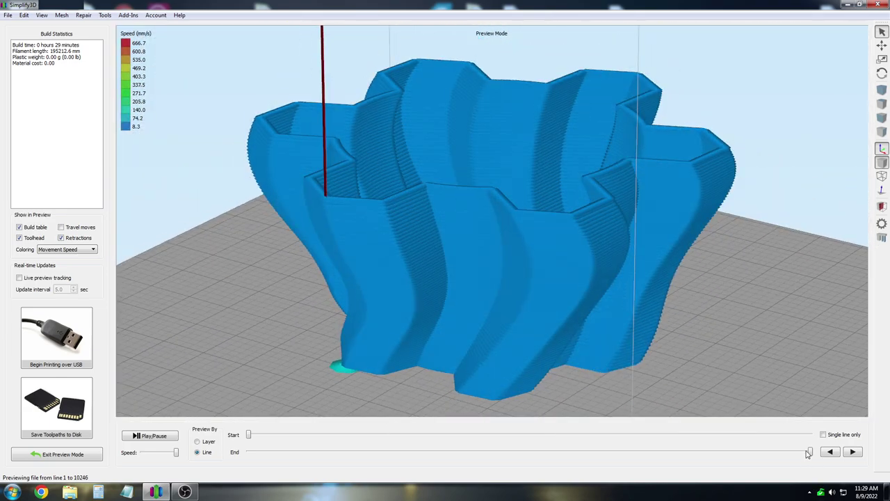
mouse_move(811, 453)
left_mouse_down()
mouse_move(360, 453)
mouse_move(814, 453)
left_mouse_up()
Step: Exit the preview and show only the Loops model on the plate
left_click(45, 455)
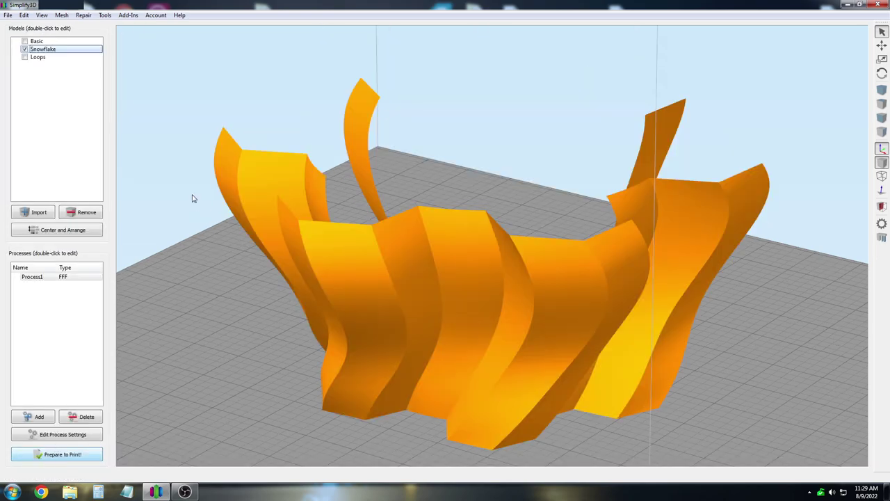
left_click(24, 49)
left_click(24, 56)
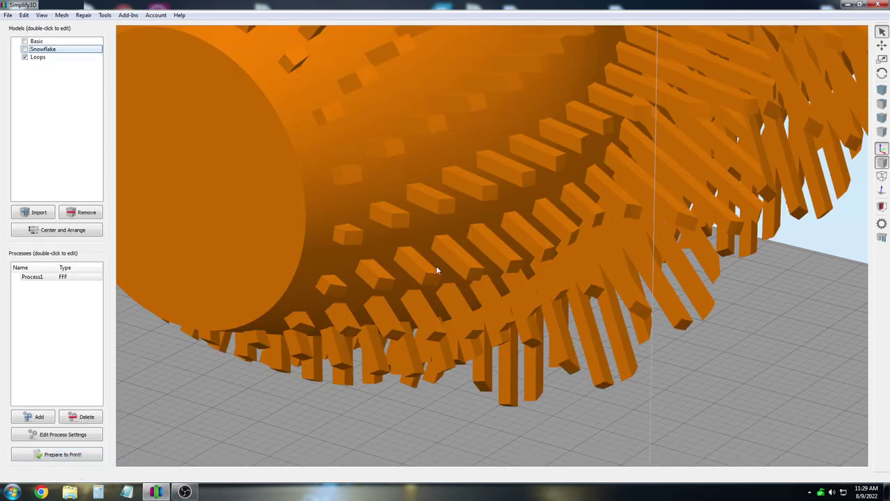
scroll(437, 267, "up", 2)
scroll(437, 267, "down", 6)
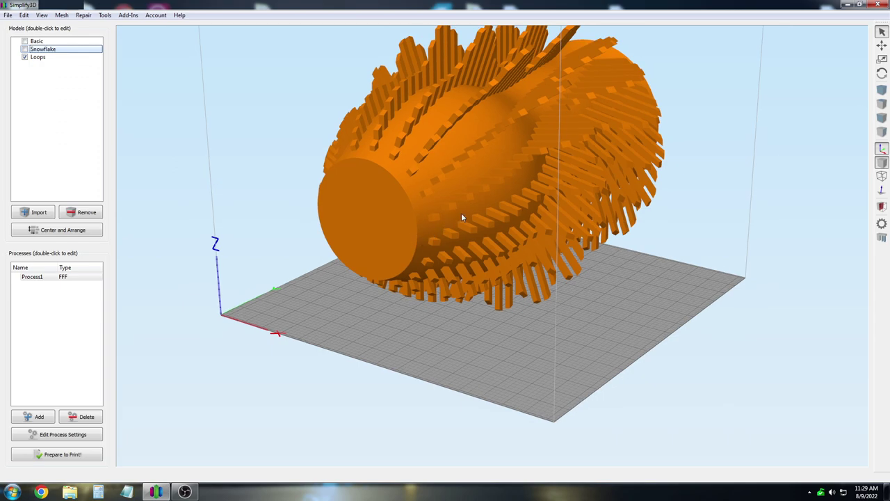
left_click_drag(679, 214, 626, 195)
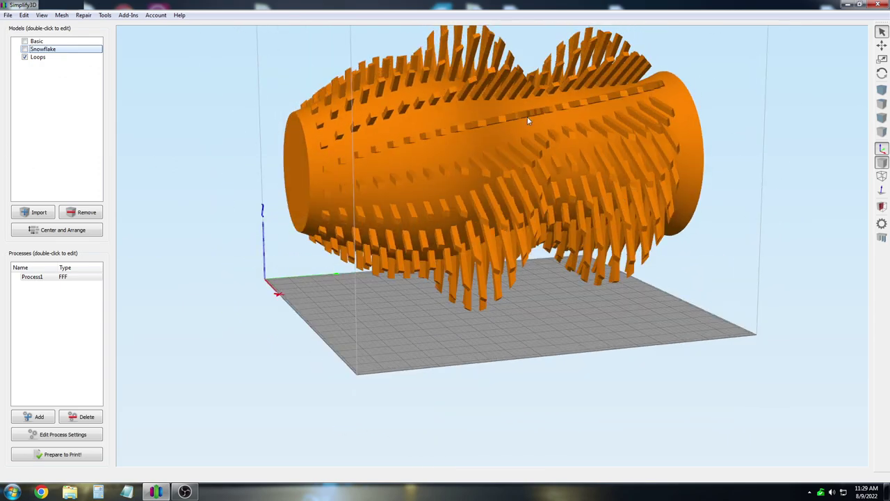
left_click_drag(243, 219, 277, 265)
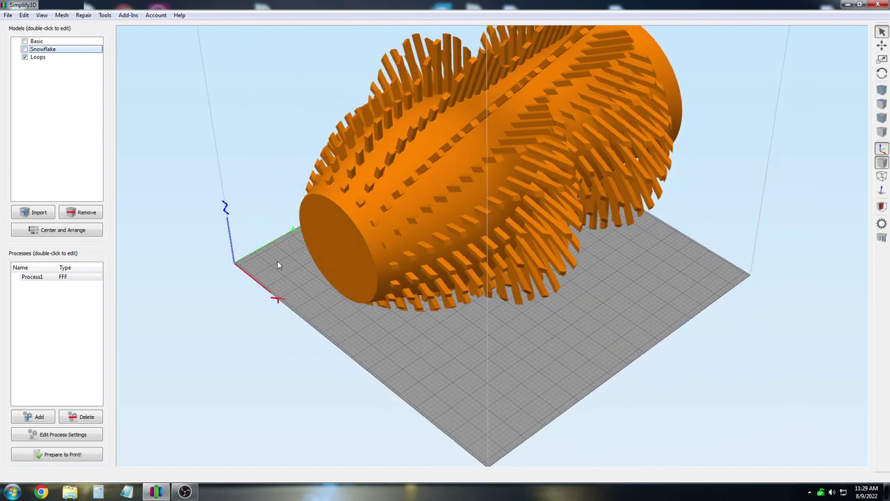
Step: Rotate Loops -90° about X to stand it upright at 306.93 × 306.68 × 410.00 mm
double_click(398, 202)
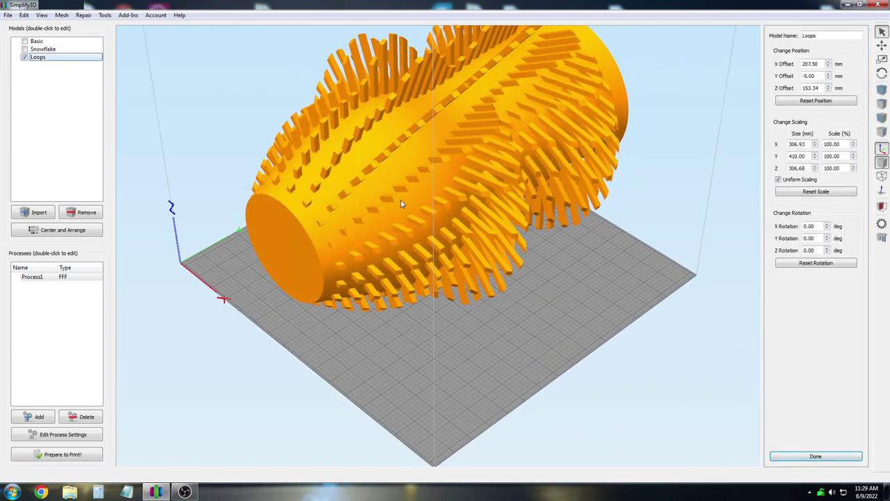
left_click_drag(195, 153, 232, 109)
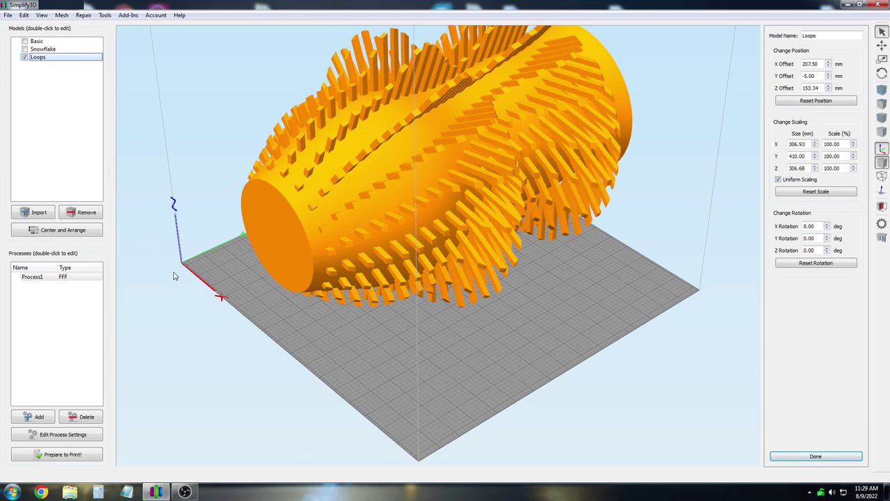
left_click_drag(819, 226, 729, 226)
key("Return")
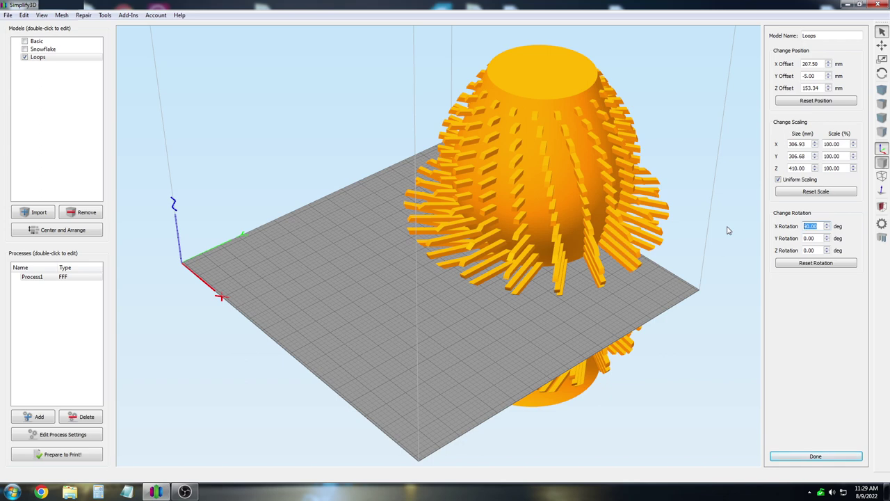
type("-90")
key("Return")
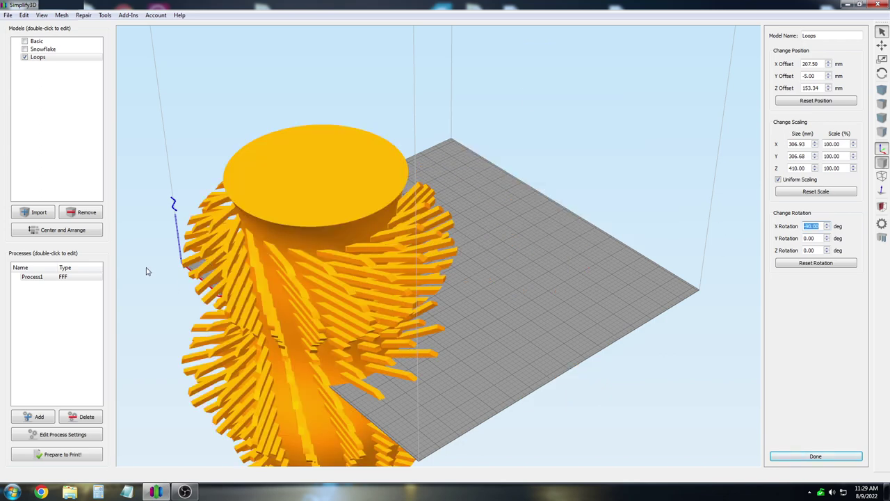
Step: Center and arrange the Loops model, then nudge it down-right on the bed from a top view
left_click(74, 234)
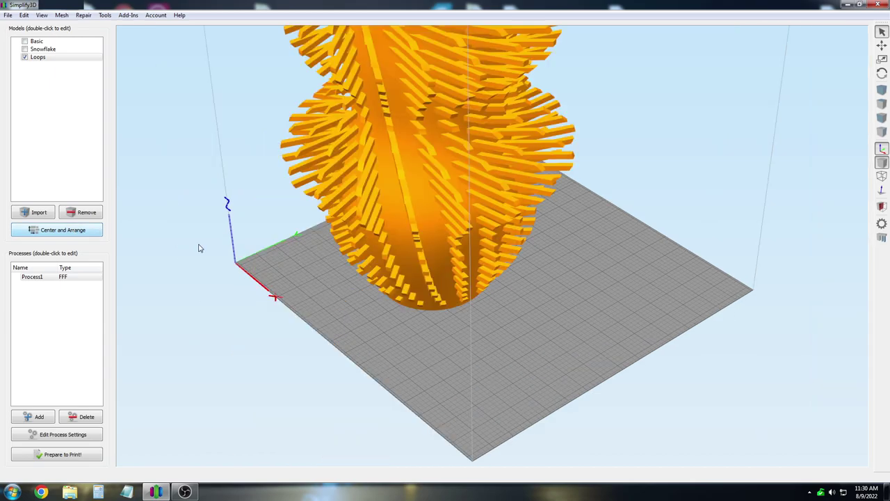
left_click_drag(536, 306, 480, 362)
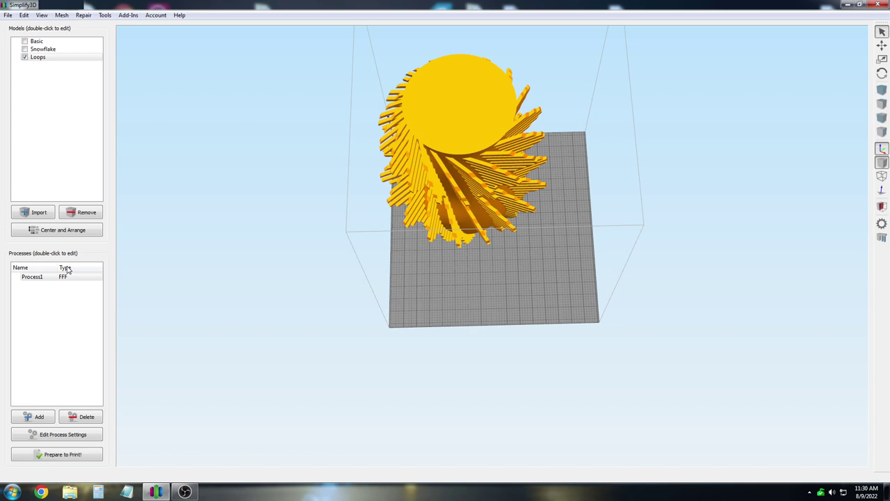
left_click_drag(376, 181, 341, 246)
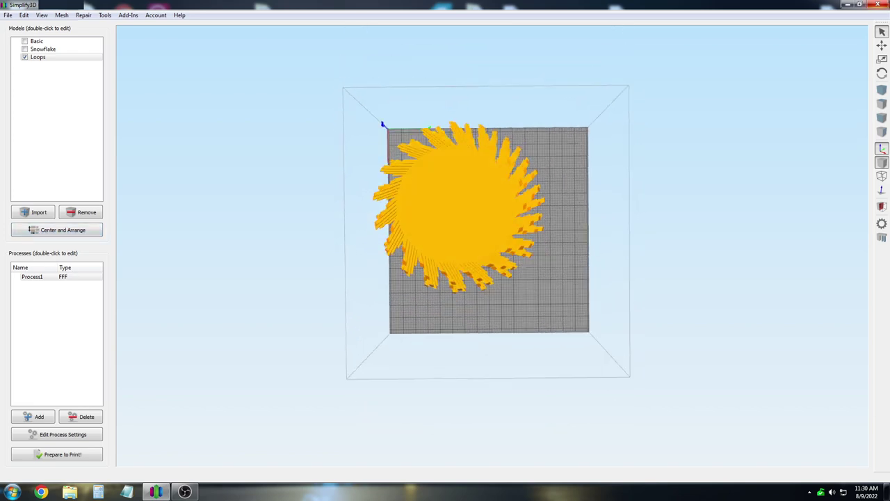
left_click_drag(480, 208, 495, 226)
left_click_drag(595, 385, 501, 327)
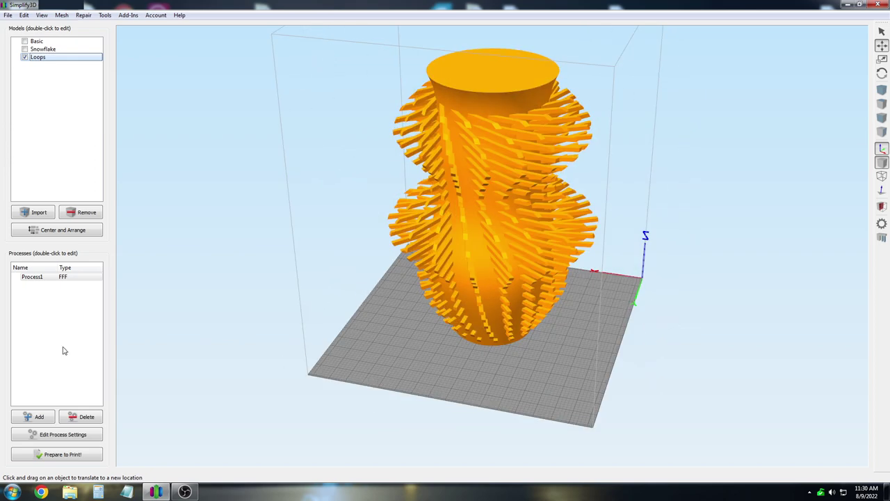
Step: Replace Process1 with a new process and change its extruder nozzle diameter
left_click(74, 278)
left_click(63, 419)
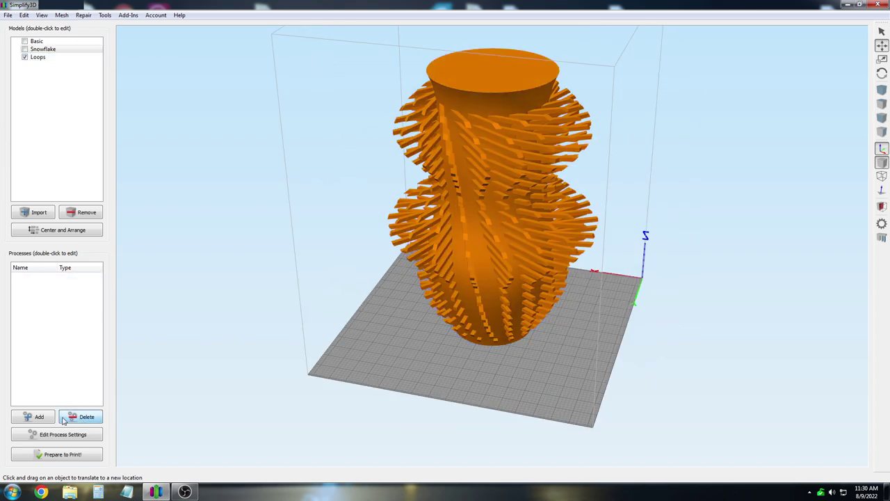
left_click(26, 417)
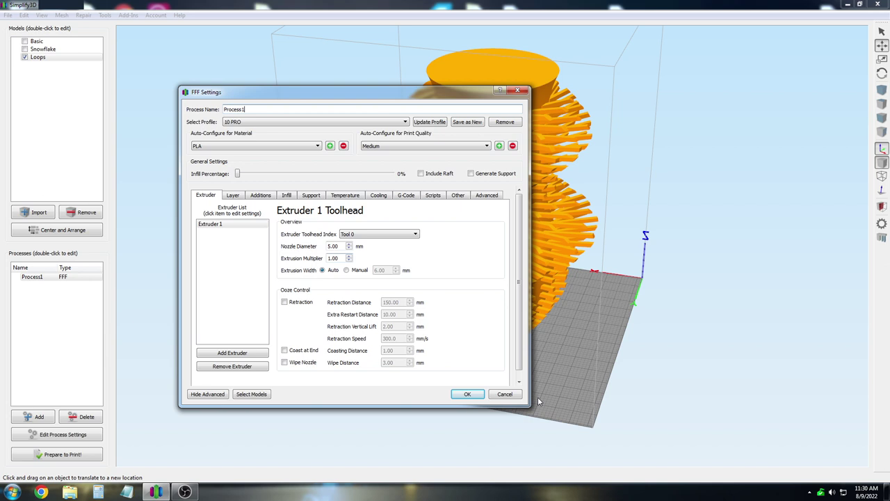
double_click(344, 247)
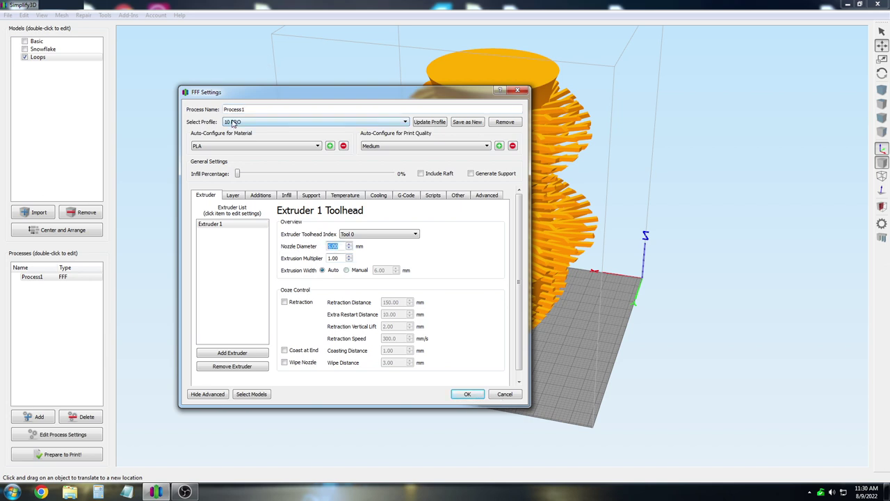
left_click(465, 394)
Step: Slice Loops and inspect its toolpaths partway up and at the base, then exit preview
left_click(47, 456)
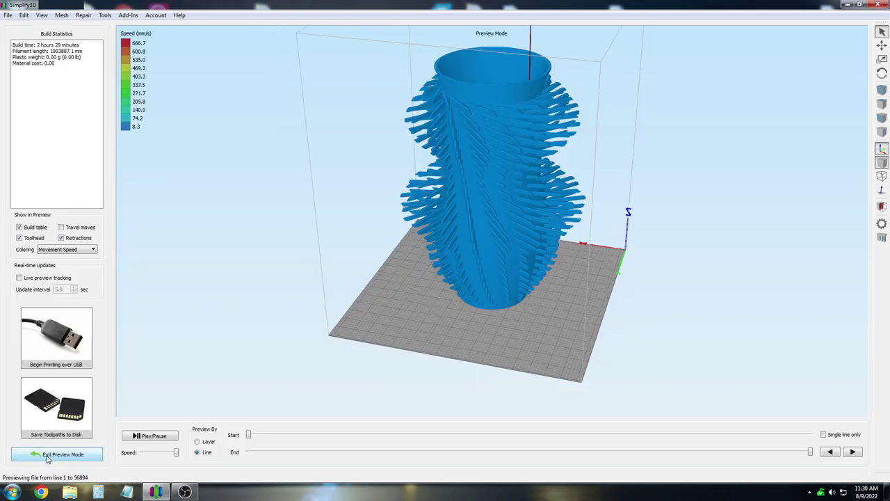
left_click_drag(316, 251, 299, 210)
scroll(327, 237, "up", 5)
left_click_drag(810, 454, 841, 431)
left_click_drag(707, 211, 693, 250)
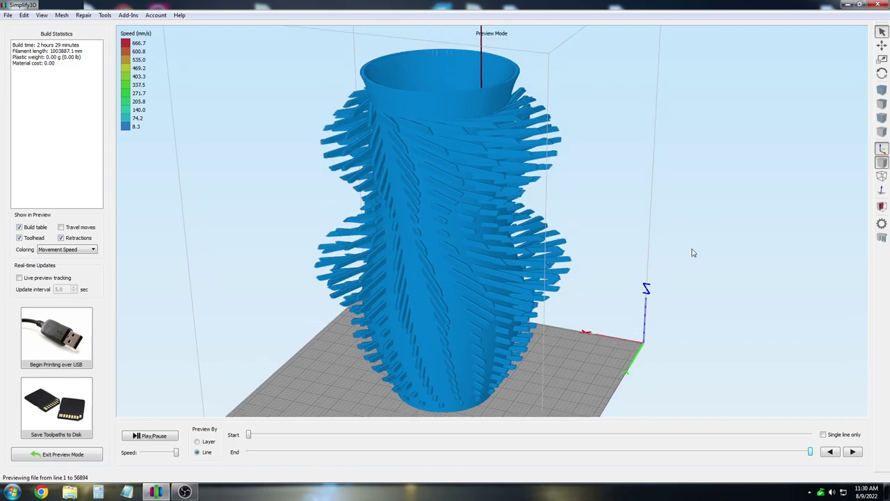
scroll(612, 220, "up", 2)
right_click_drag(611, 219, 682, 162)
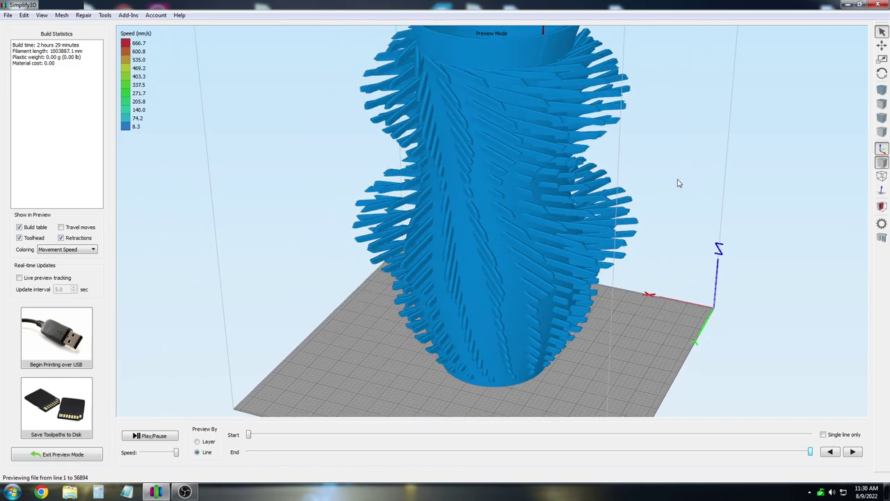
left_click_drag(680, 183, 407, 338)
left_click(47, 453)
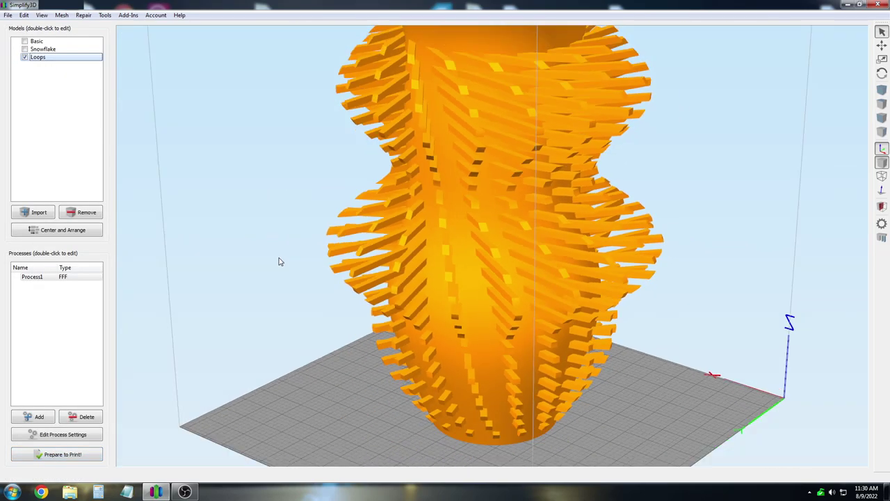
Step: Set the Loops model's uniform X scale to 80%, giving 245.54 × 245.35 × 328.00 mm
double_click(517, 147)
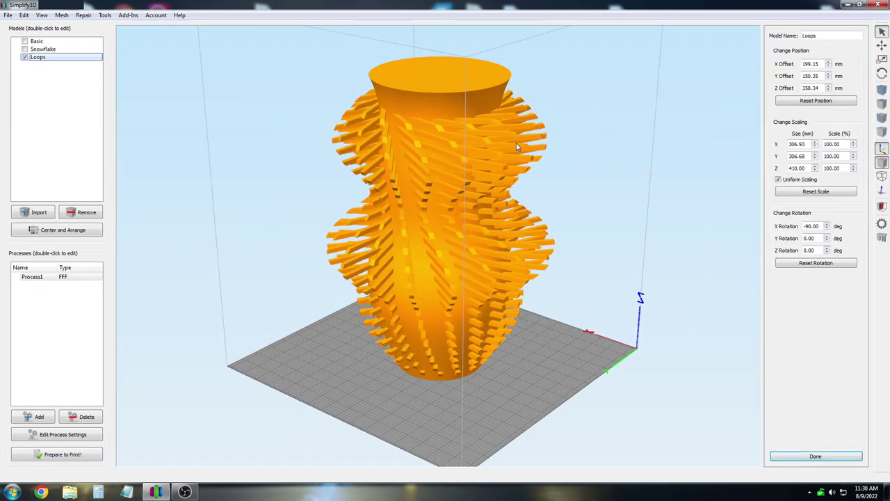
double_click(846, 144)
type("80")
key("Return")
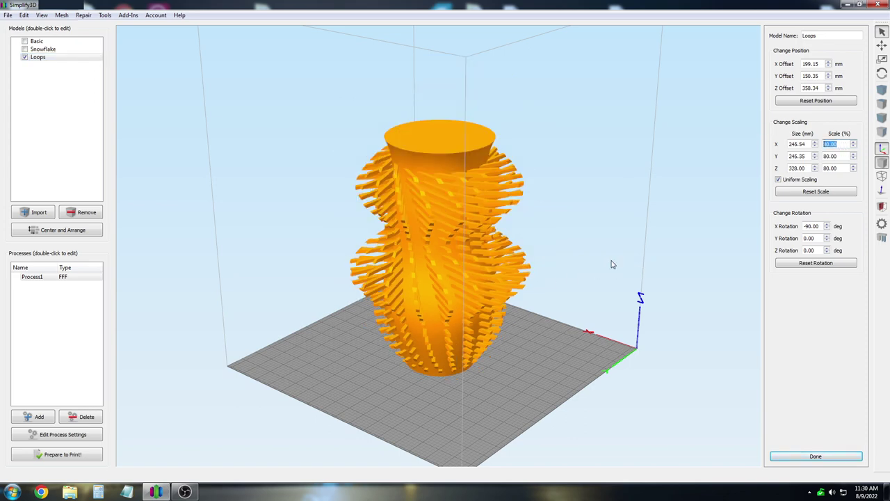
mouse_move(595, 151)
left_mouse_down()
mouse_move(613, 167)
mouse_move(611, 230)
mouse_move(595, 124)
mouse_move(585, 139)
left_mouse_up()
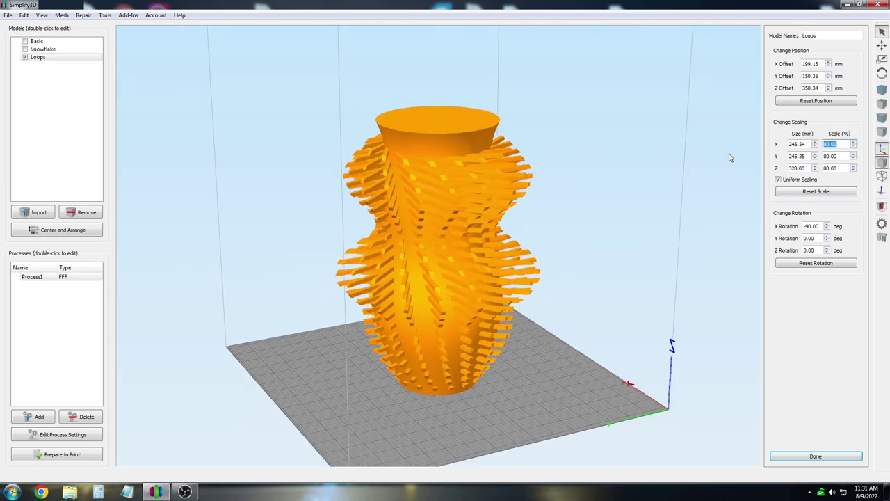
left_click_drag(809, 168, 768, 168)
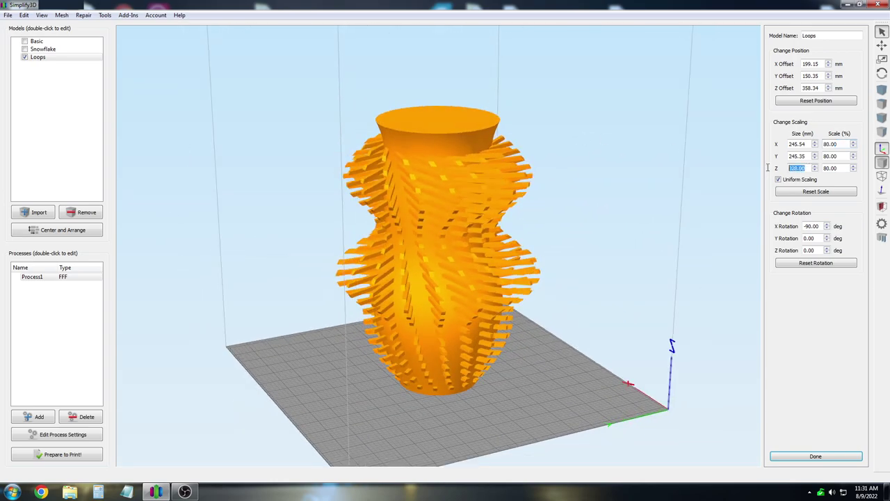
Step: Slice the 80% Loops vase, look into its loop-less toolpaths, then exit preview
left_click(53, 456)
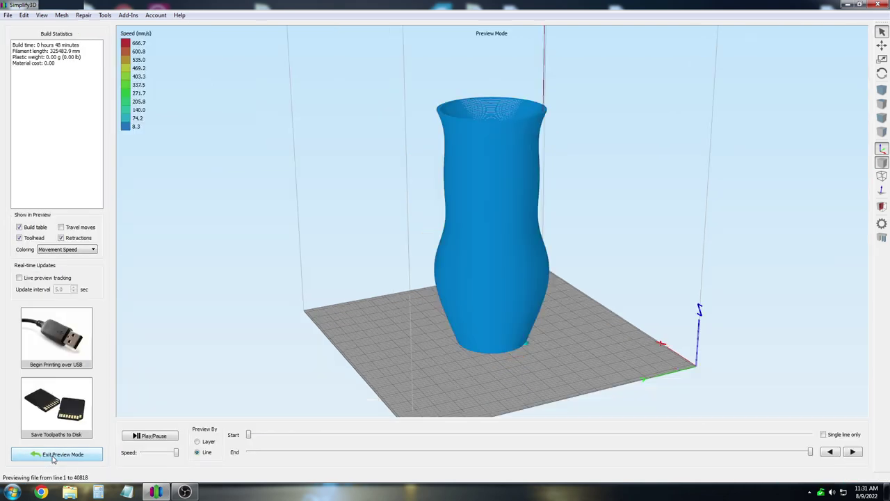
scroll(376, 264, "up", 5)
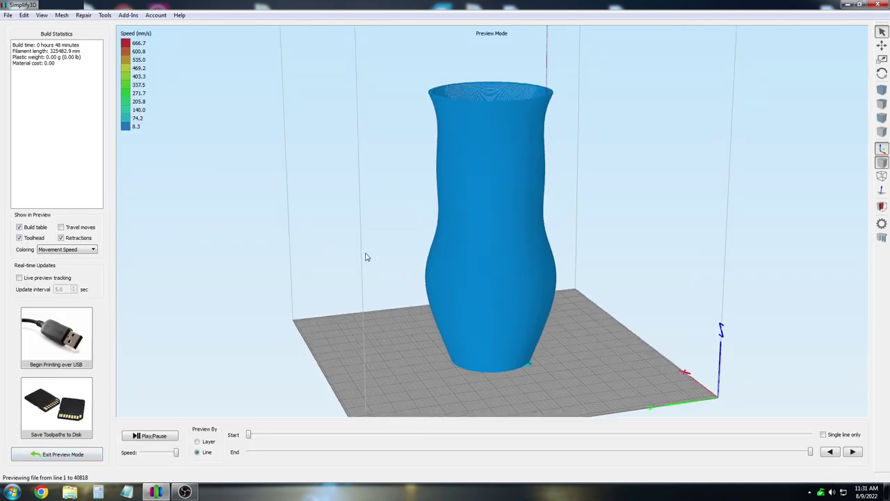
left_click_drag(363, 260, 348, 327)
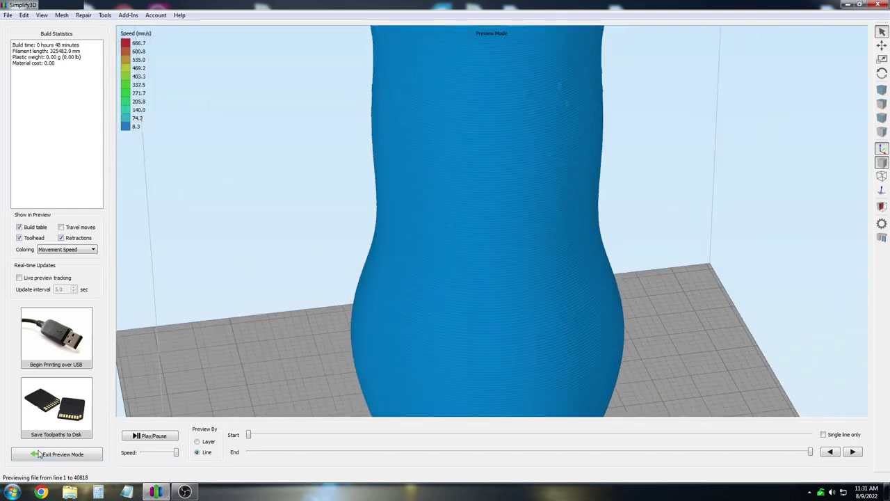
left_click(52, 456)
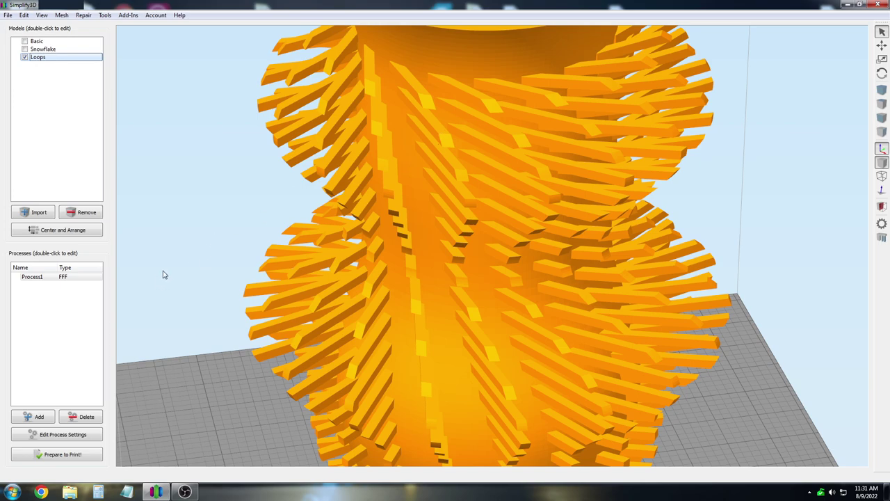
Step: Change Process1's nozzle diameter from 5 to 3 mm and close the FFF settings
scroll(194, 286, "down", 5)
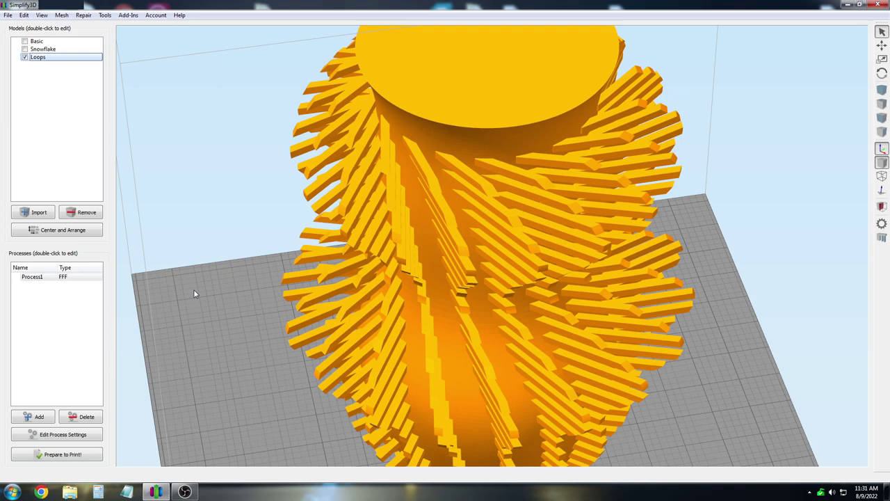
double_click(81, 279)
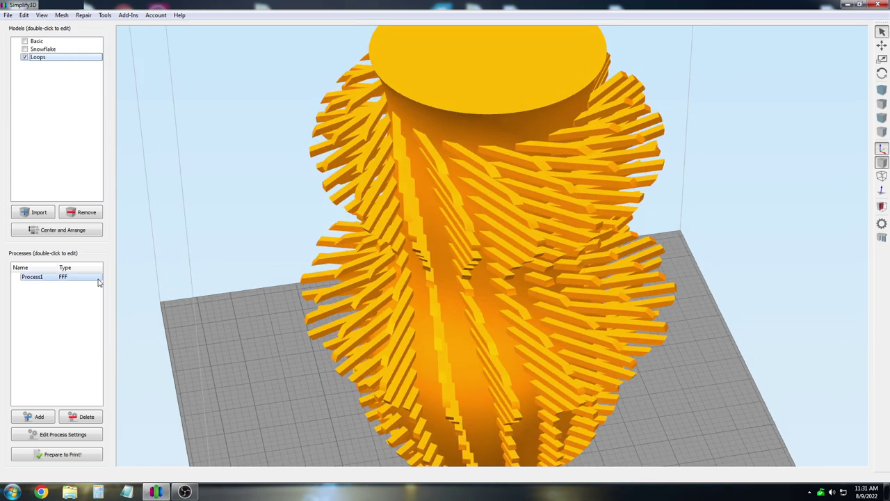
double_click(333, 246)
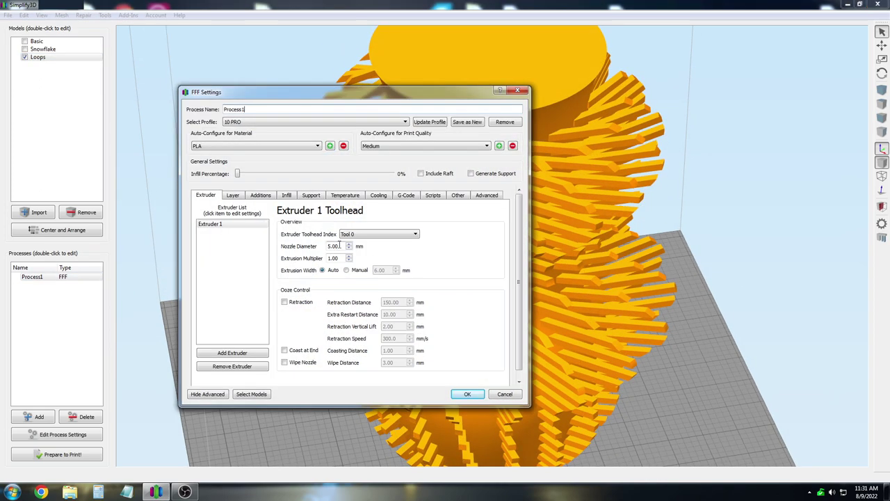
type("3")
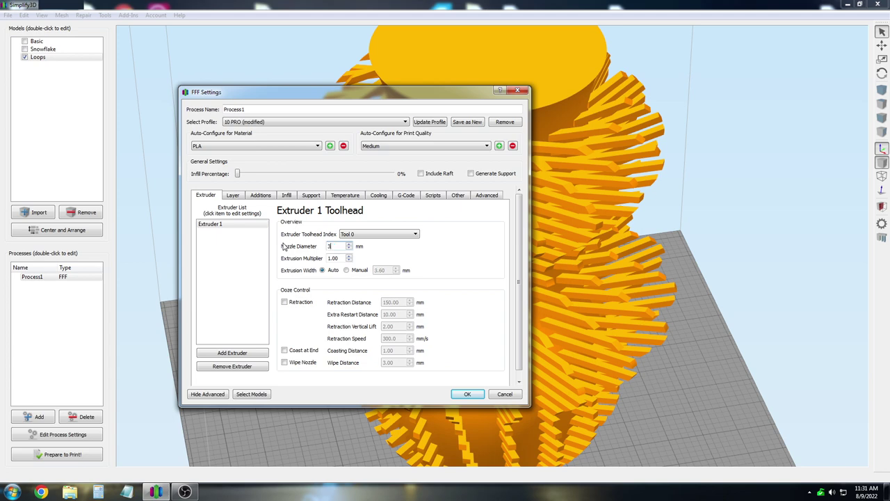
key("Return")
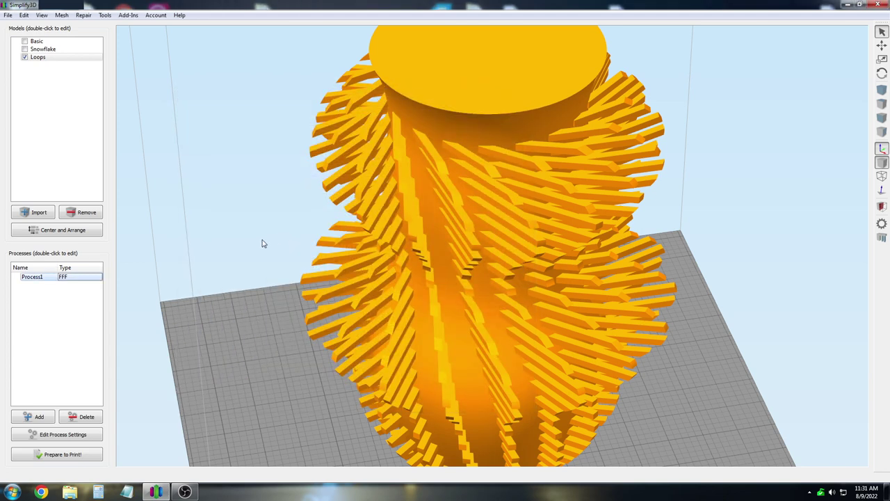
Step: Re-slice the vase, play back the lower-layer toolpaths in preview, then exit preview mode
left_click(82, 460)
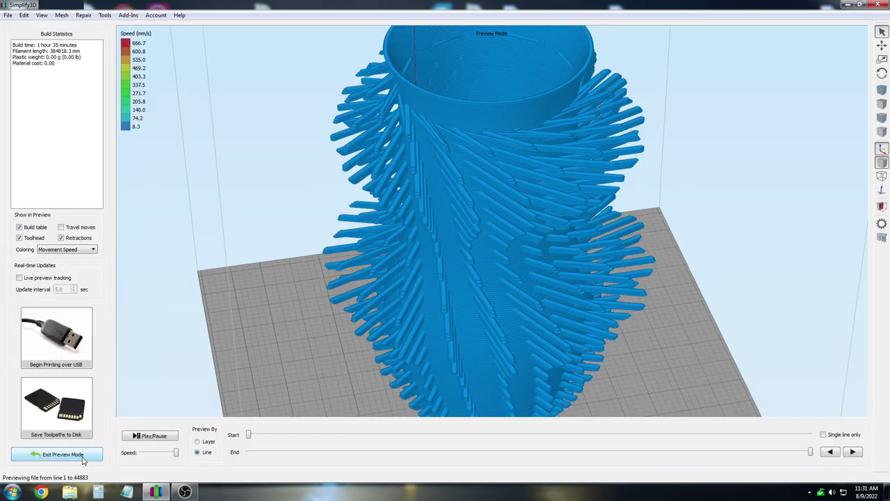
left_click_drag(381, 258, 318, 259)
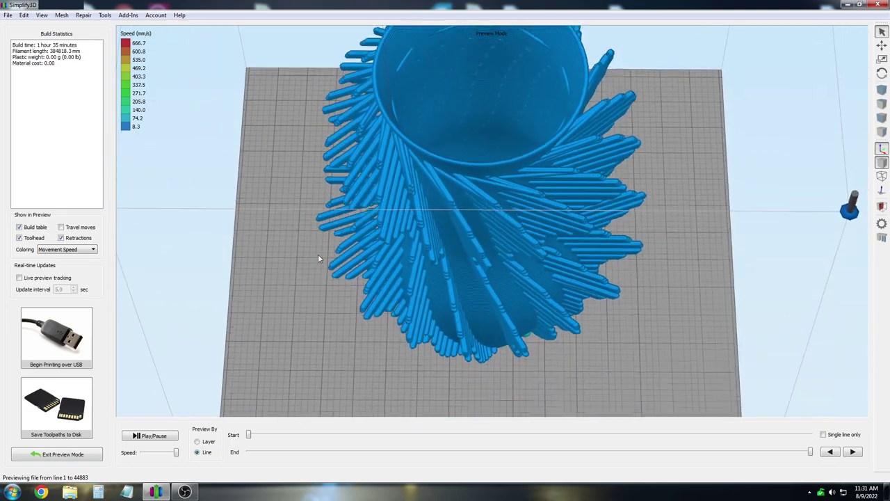
left_click_drag(812, 453, 352, 452)
left_click(149, 436)
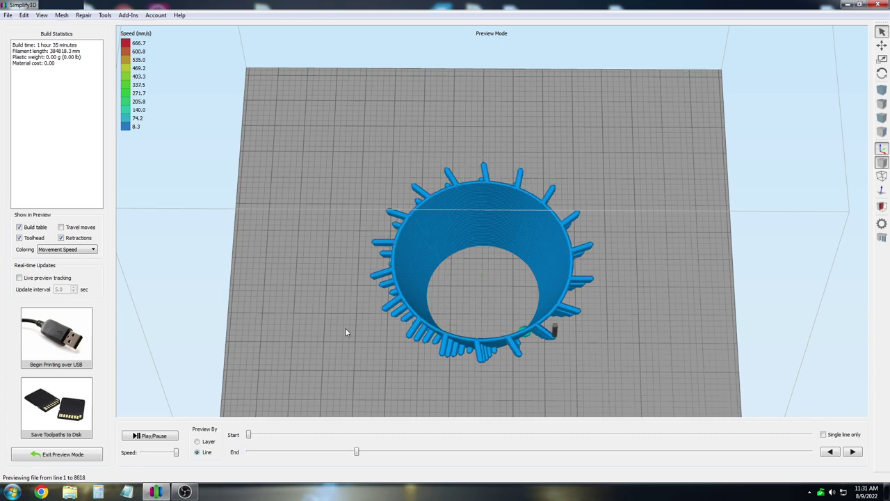
left_click_drag(333, 320, 327, 292)
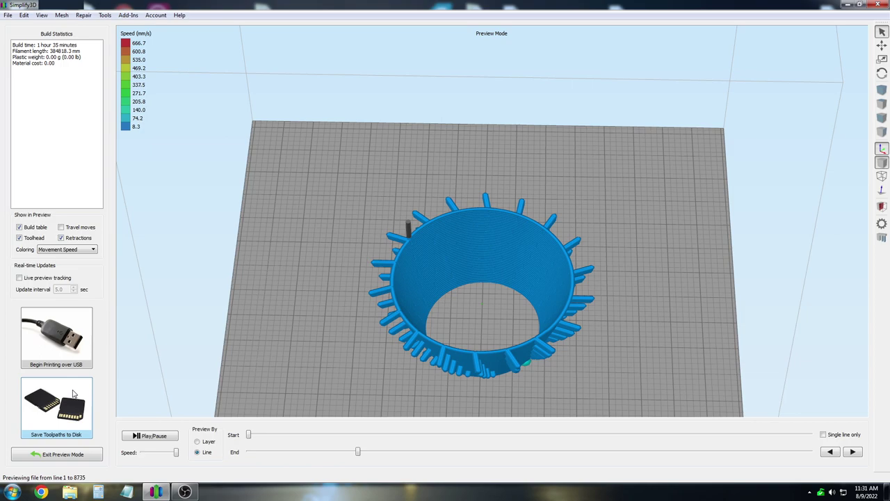
left_click(60, 453)
Step: Enter an extrusion multiplier of 1.5 in Process1's Extruder settings and confirm with OK
left_click(67, 278)
double_click(67, 279)
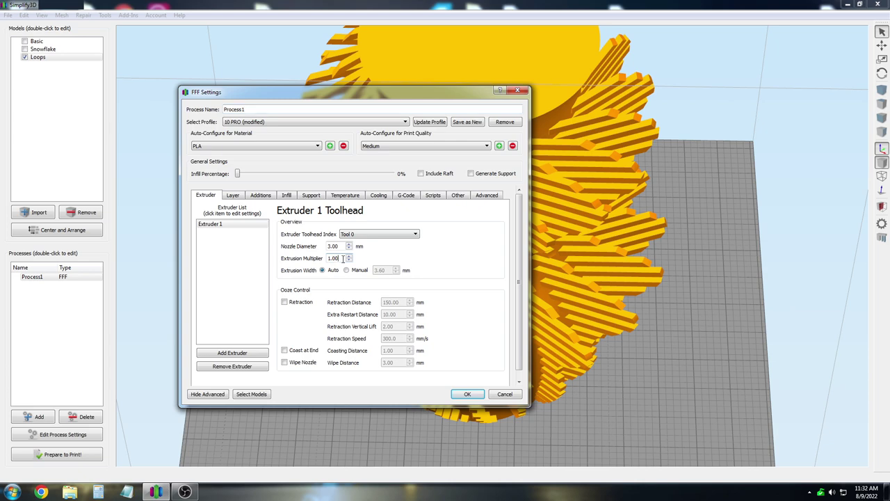
left_click_drag(337, 258, 283, 254)
left_click(467, 393)
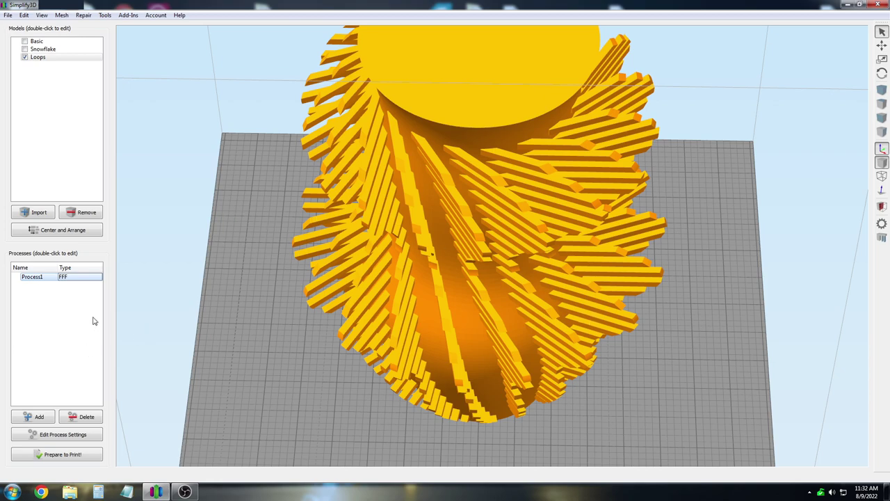
Step: Reset Process1's nozzle diameter to 5 mm, then orbit to view the vase from the side and above
left_click(78, 279)
left_click_drag(311, 348, 206, 378)
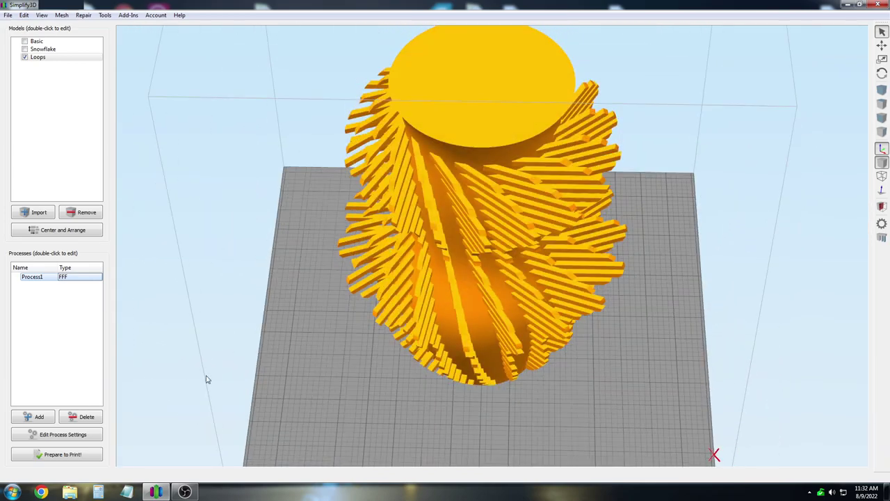
double_click(45, 276)
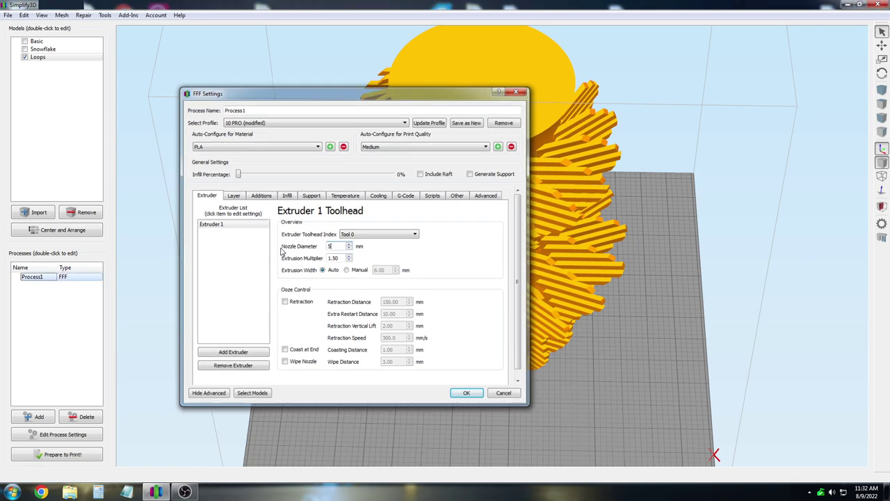
key("Escape")
left_click_drag(364, 303, 370, 212)
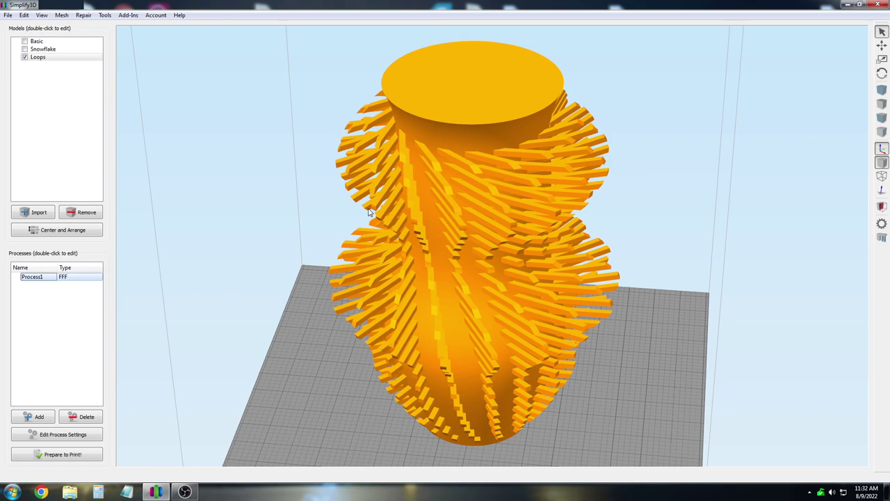
left_click_drag(247, 304, 282, 173)
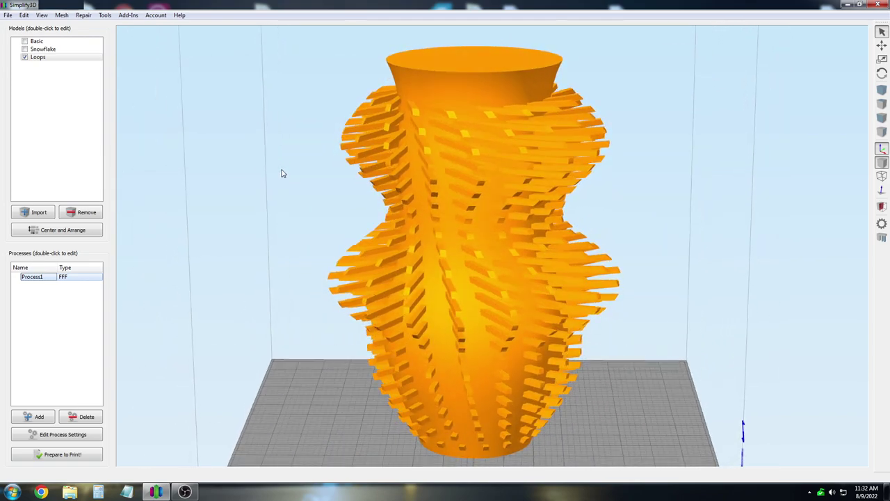